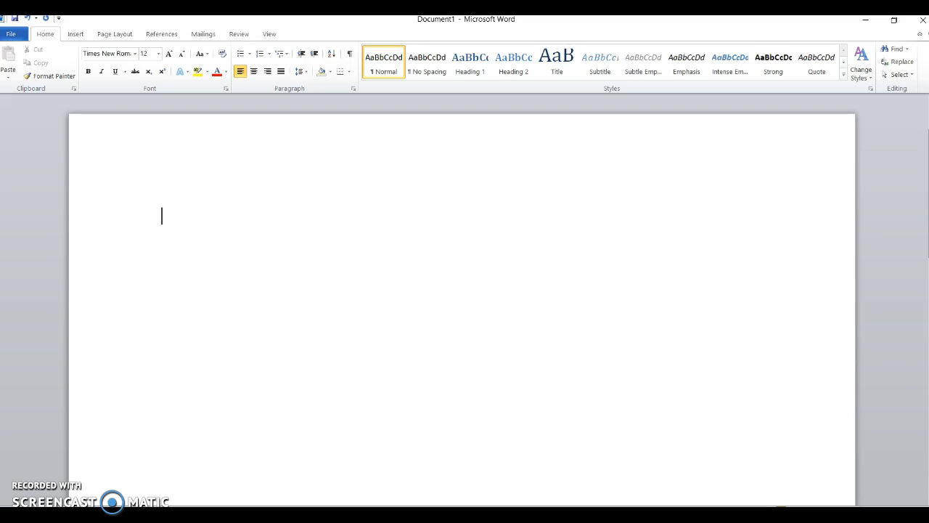
Test typing 'Hello', centering it, returning to left alignment, then erase it
type("Hello")
key("BackSpace")
key("BackSpace")
key("BackSpace")
key("BackSpace")
key("BackSpace")
left_click(254, 71)
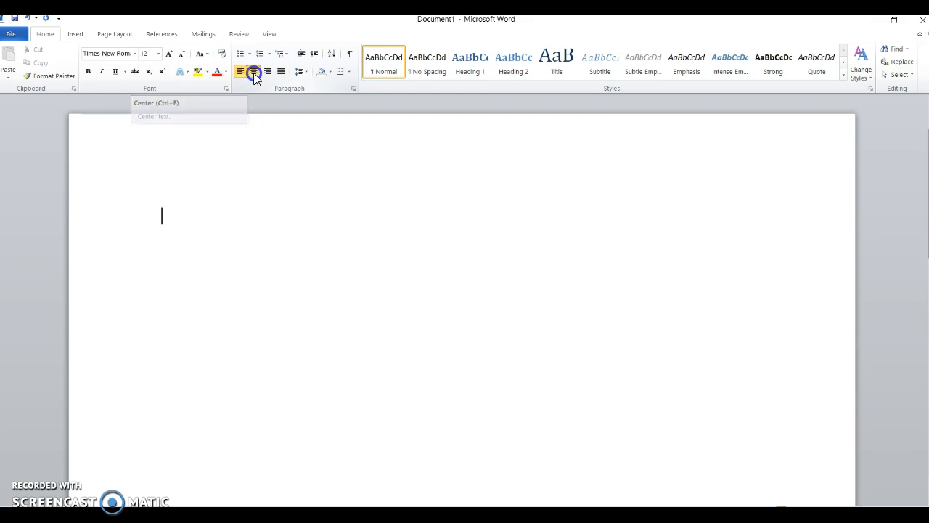
type("Hello")
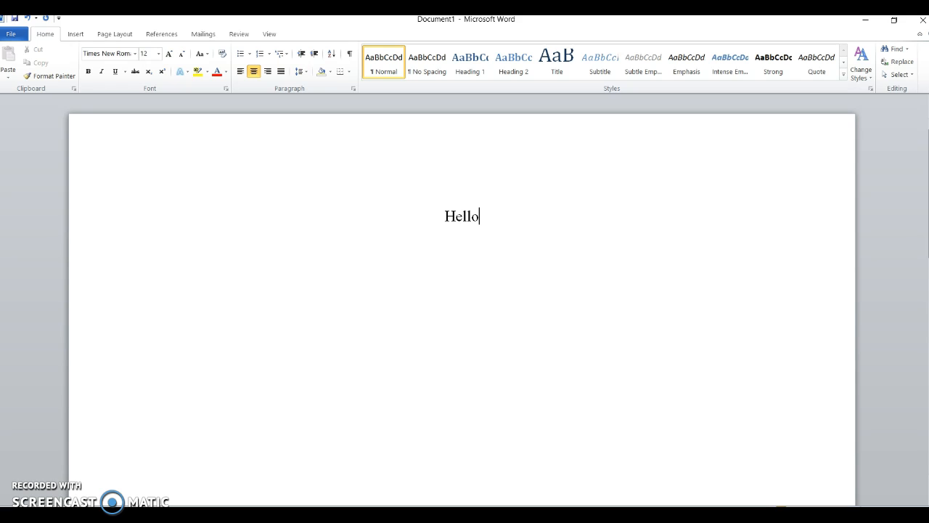
key("ctrl+l")
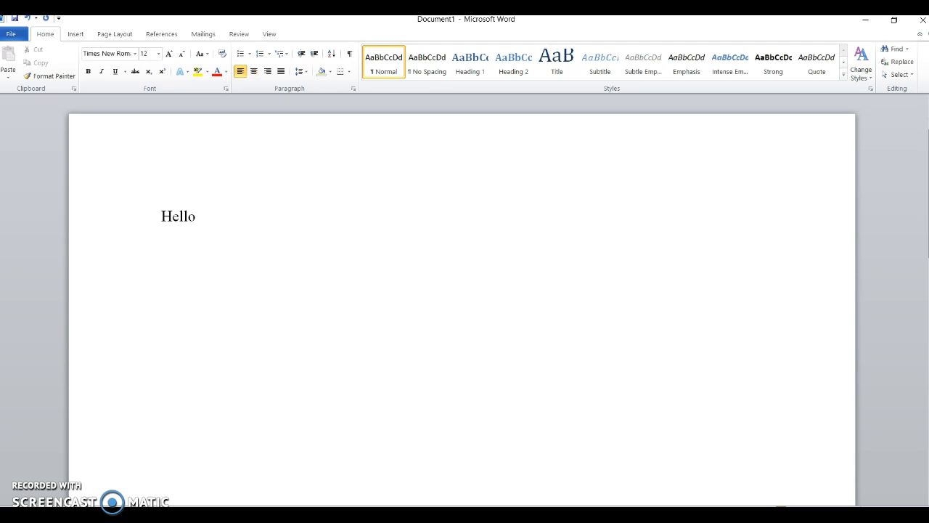
key("BackSpace")
key("BackSpace")
key("BackSpace")
key("BackSpace")
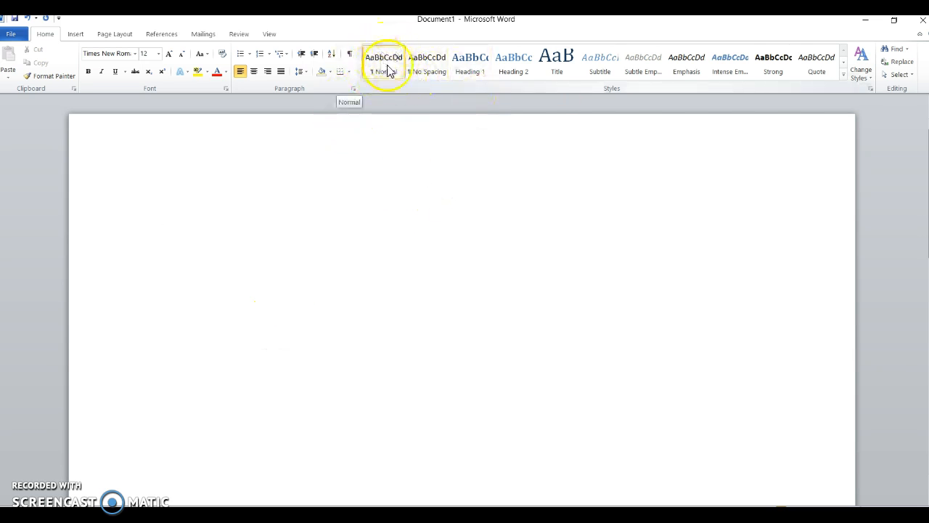
Set line spacing to 2.0, check it with a test word, then delete it
left_click(306, 74)
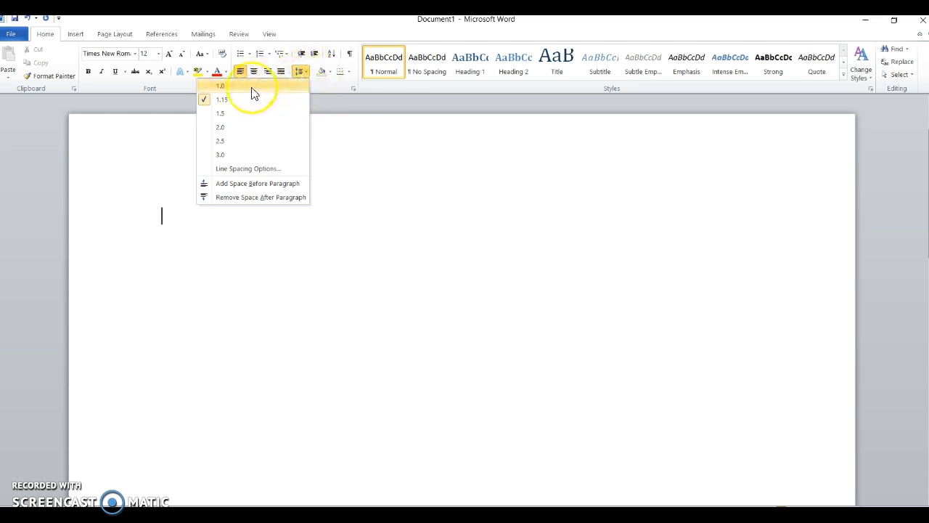
left_click(235, 129)
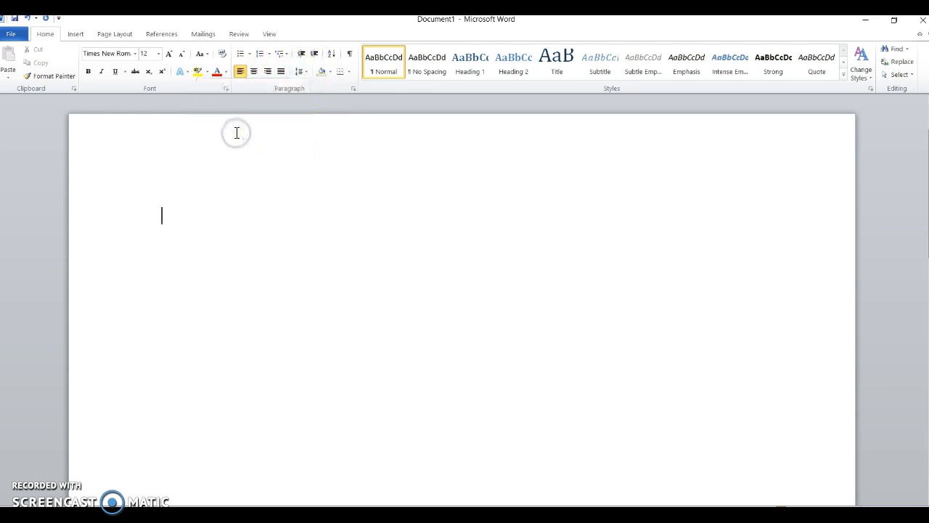
type("Hell")
key("BackSpace")
key("BackSpace")
key("BackSpace")
key("BackSpace")
key("BackSpace")
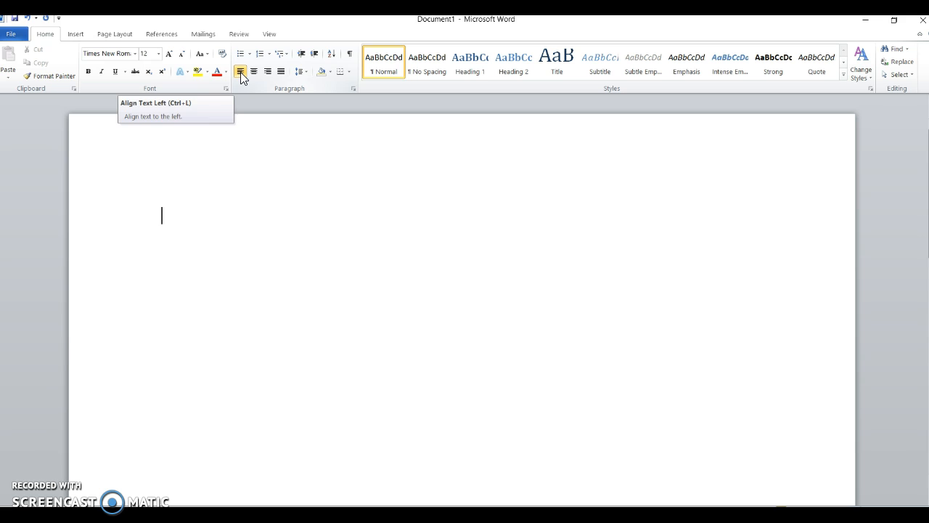
left_click(147, 215)
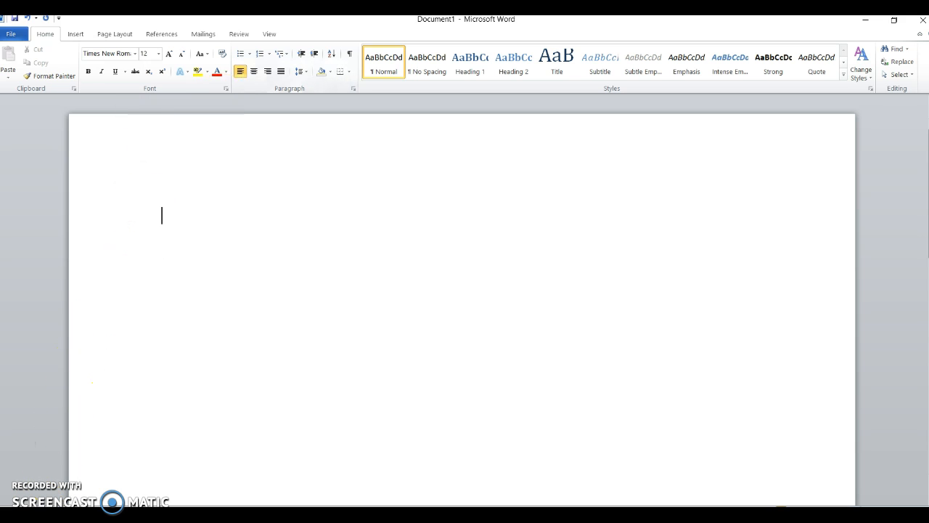
Turn on the Ruler option in the View tab's Show group
left_click(265, 41)
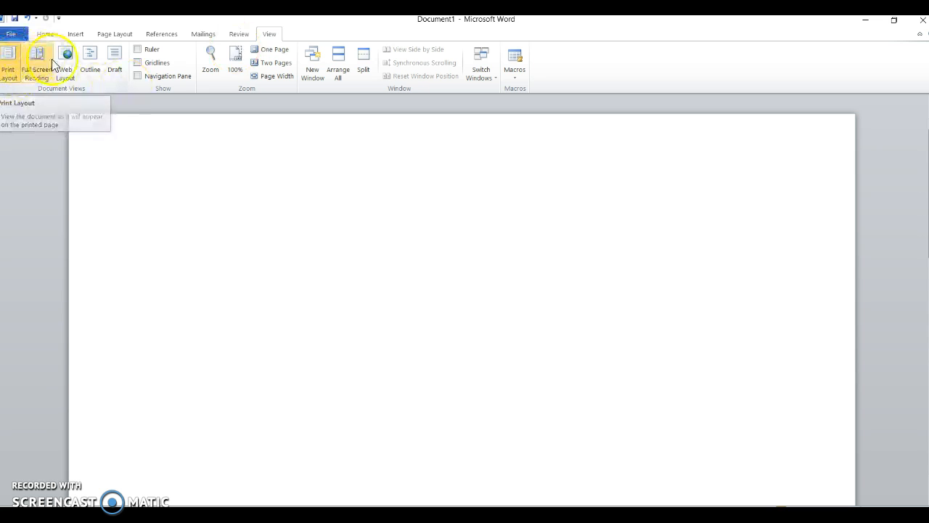
left_click(141, 49)
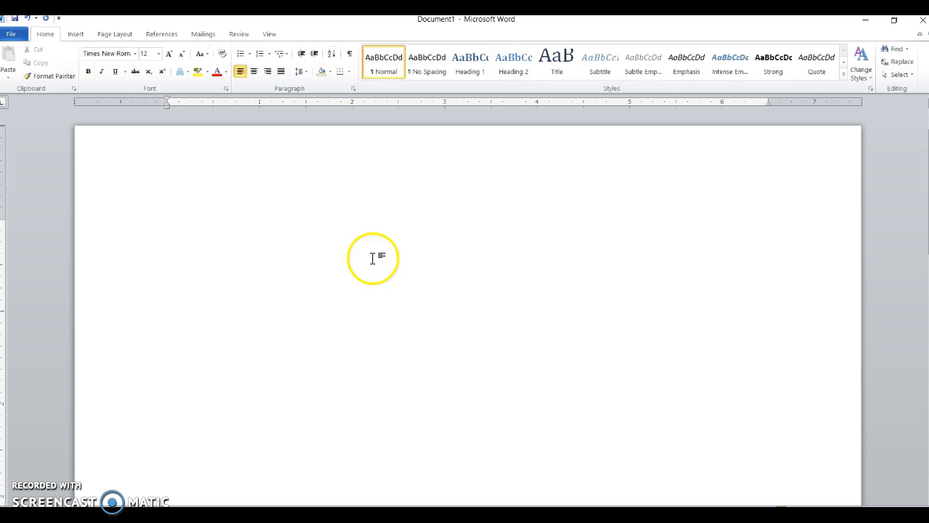
Show paragraph marks, add and delete an empty paragraph, then hide the marks again
left_click(349, 54)
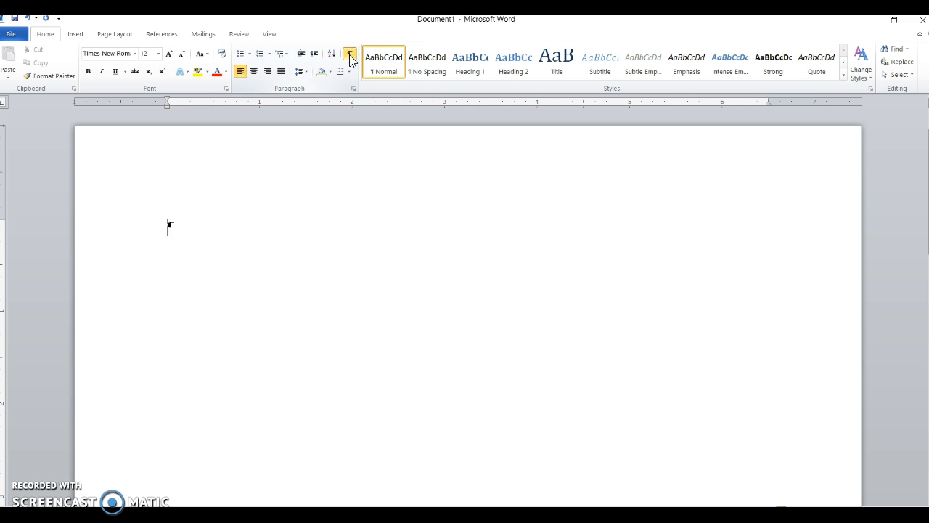
key("Return")
key("Return")
key("BackSpace")
key("BackSpace")
left_click(350, 56)
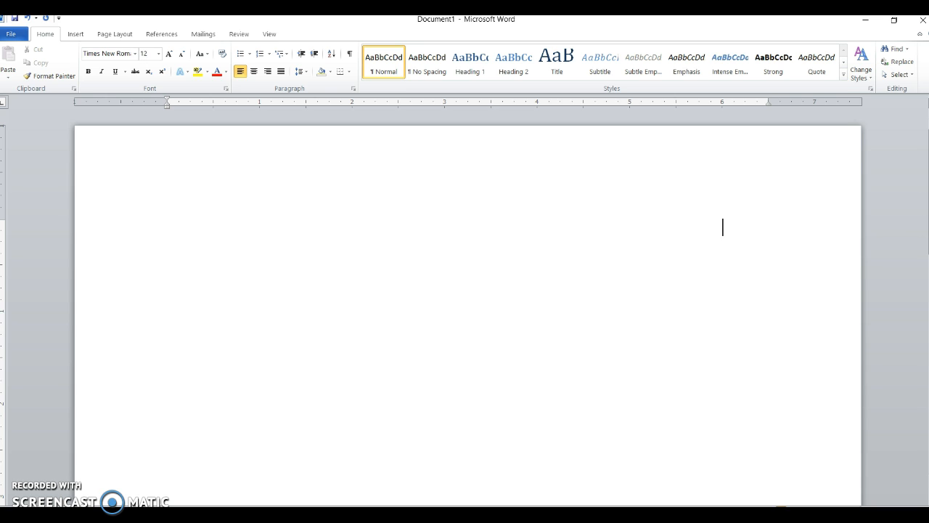
Type the author's surname and page number 1 together on one line
type("Burkett")
key("Return")
type("1")
left_click(723, 226)
key("BackSpace")
key("BackSpace")
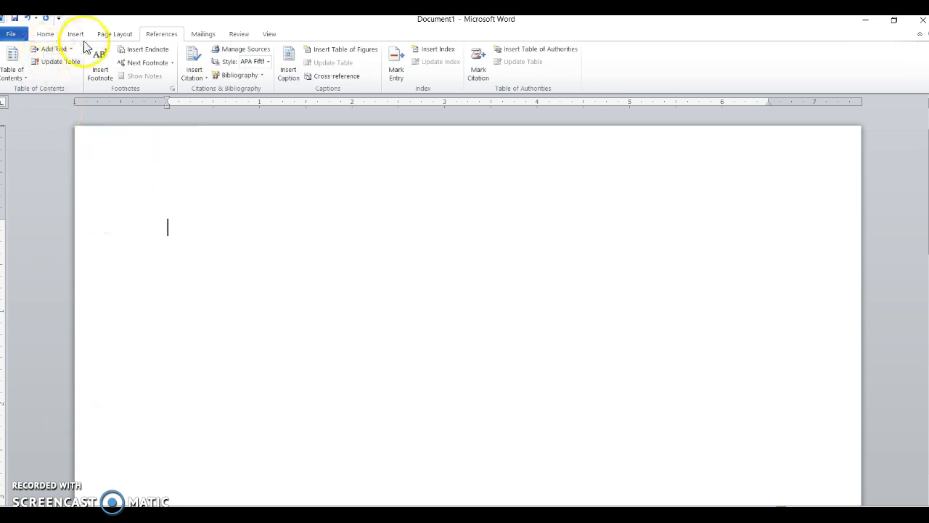
Start a new citation source of type Book, then cancel it without saving
left_click(201, 66)
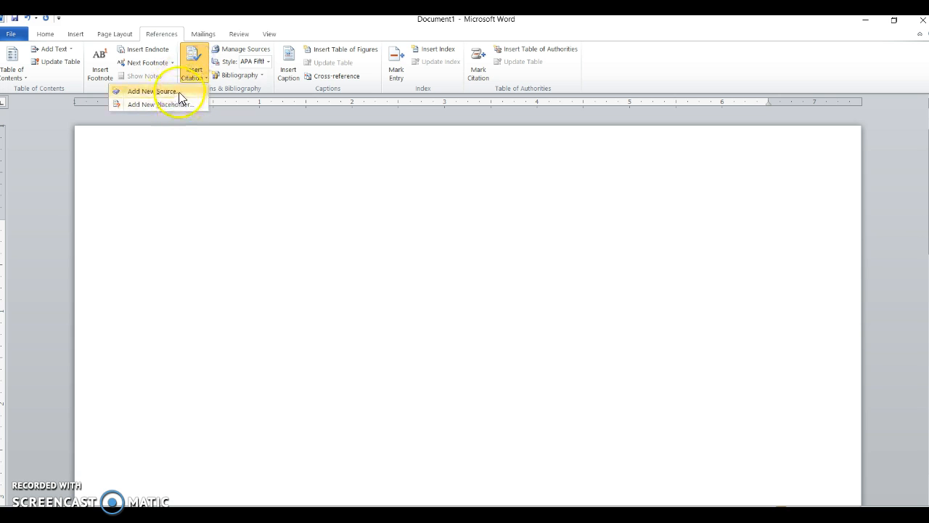
left_click(178, 92)
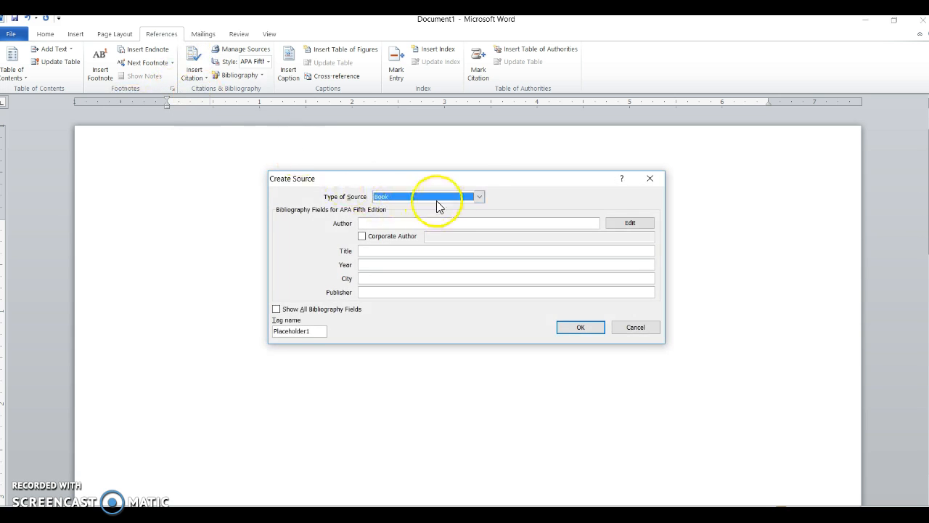
left_click(481, 196)
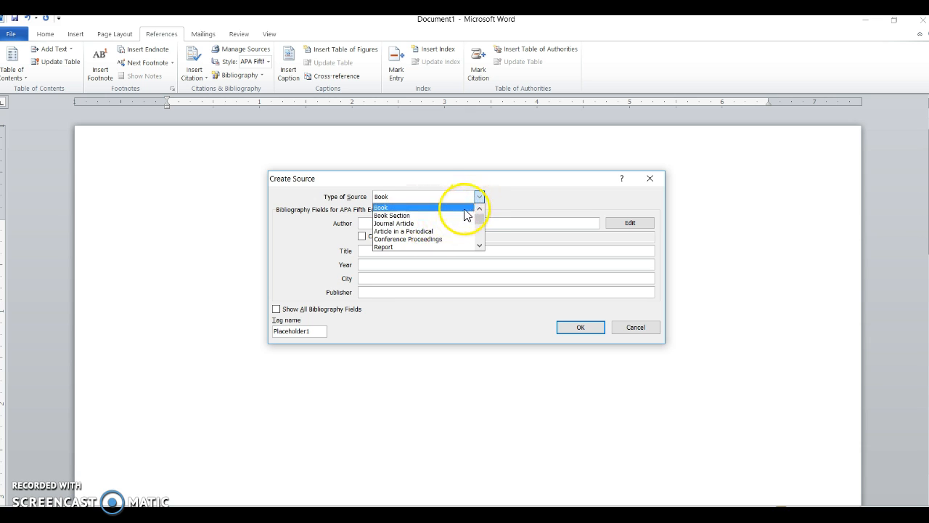
left_click(465, 208)
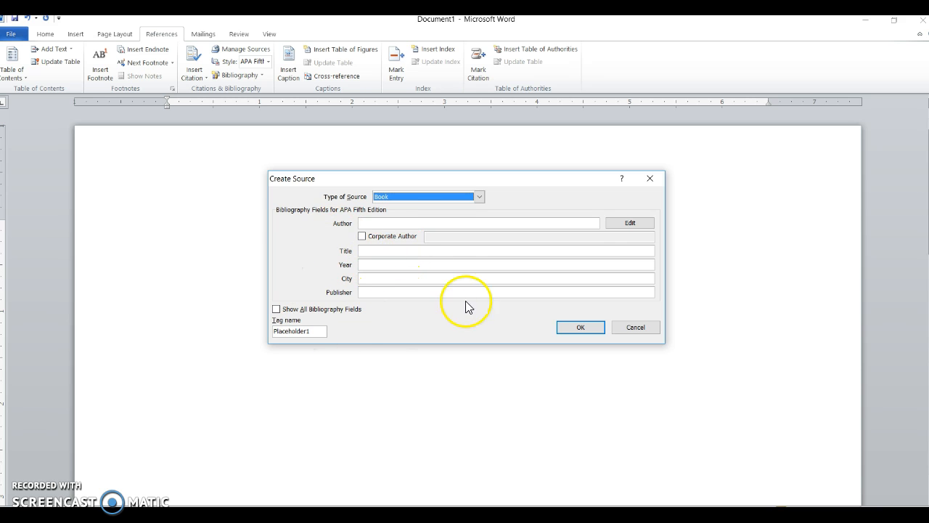
left_click(629, 331)
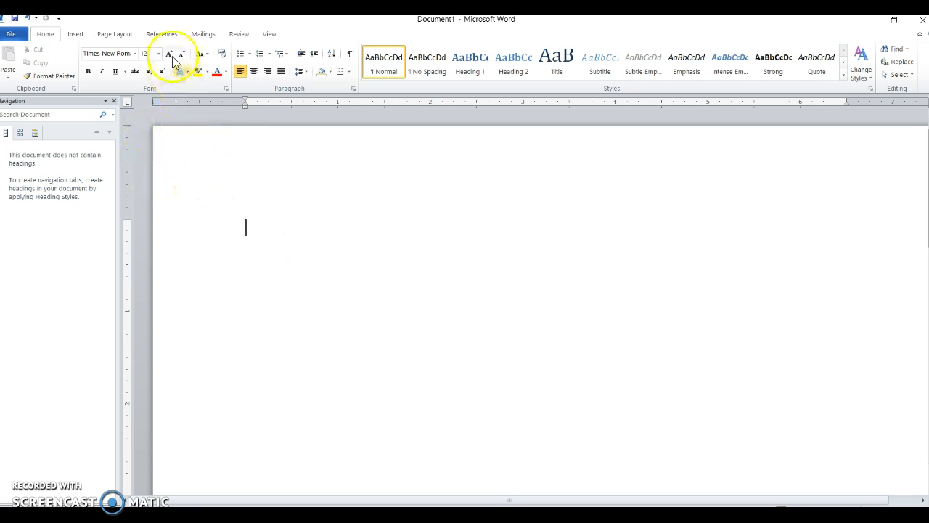
Insert a Bibliography block from the References tab
left_click(164, 34)
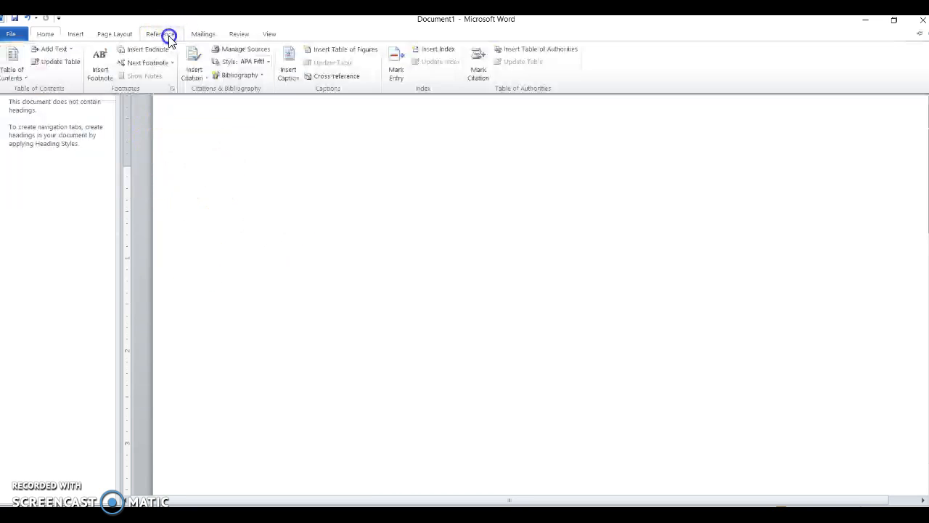
left_click(261, 80)
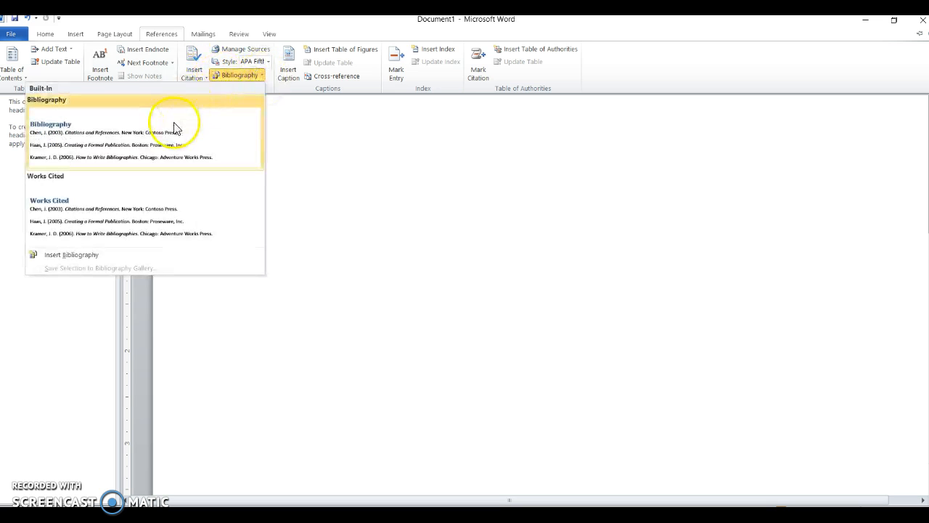
left_click(172, 124)
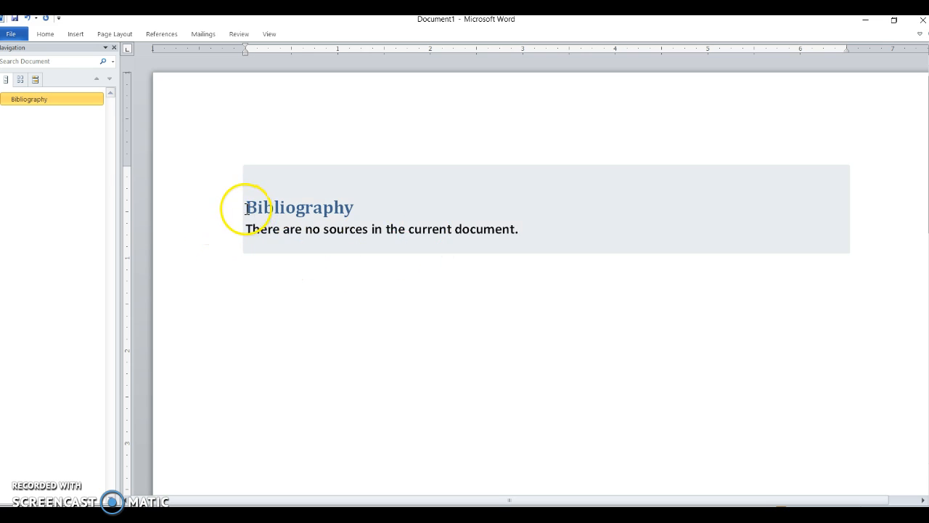
Center the Bibliography heading and the no-sources sentence below it
left_click(247, 210)
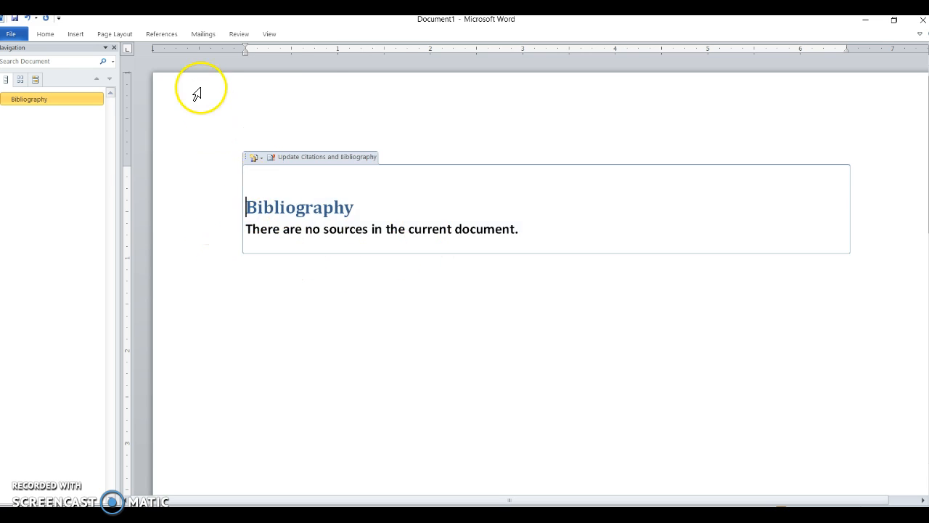
left_click(53, 34)
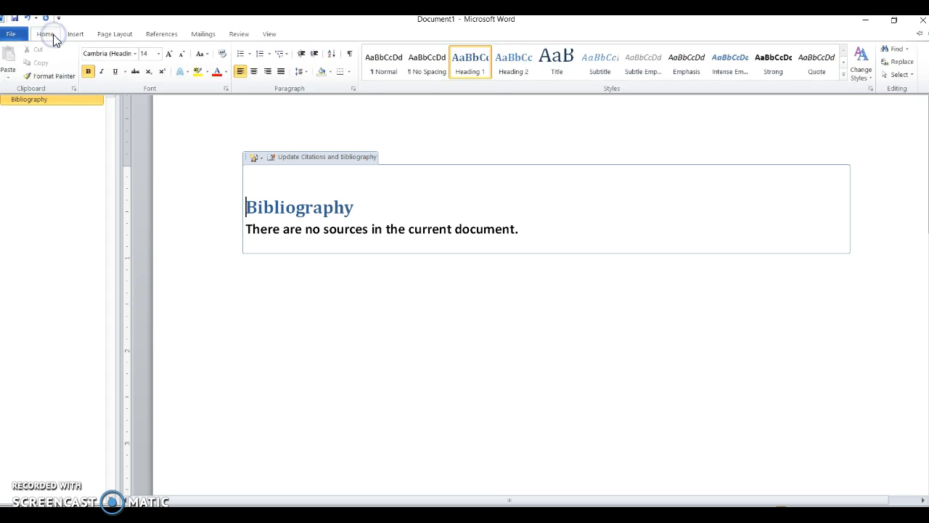
left_click(255, 75)
triple_click(248, 228)
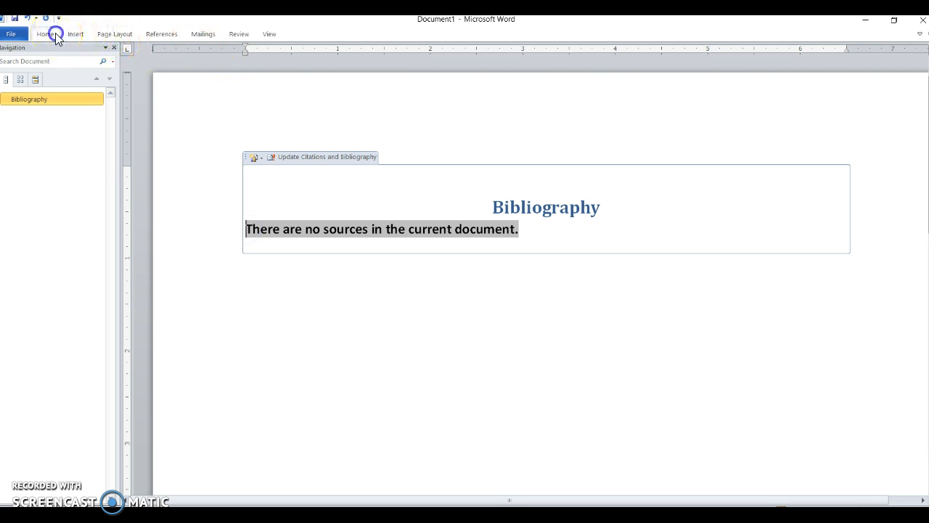
left_click(55, 33)
left_click(253, 73)
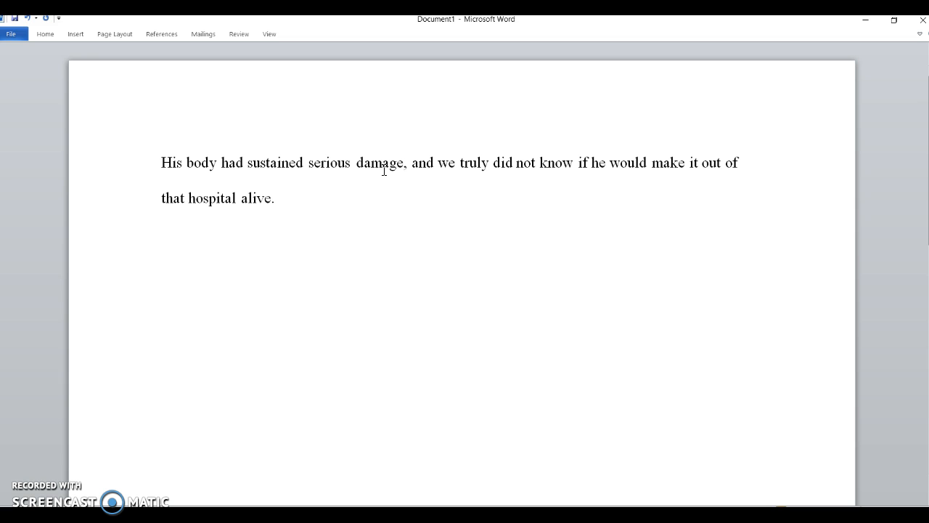
Replace 'damage' with 'injury' using Find and Replace (Ctrl+H)
key("ctrl+h")
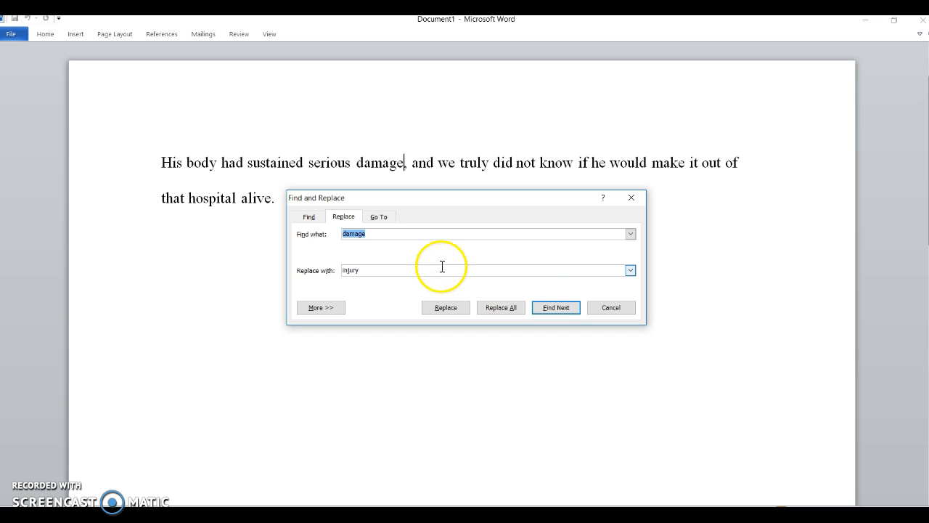
left_click(446, 308)
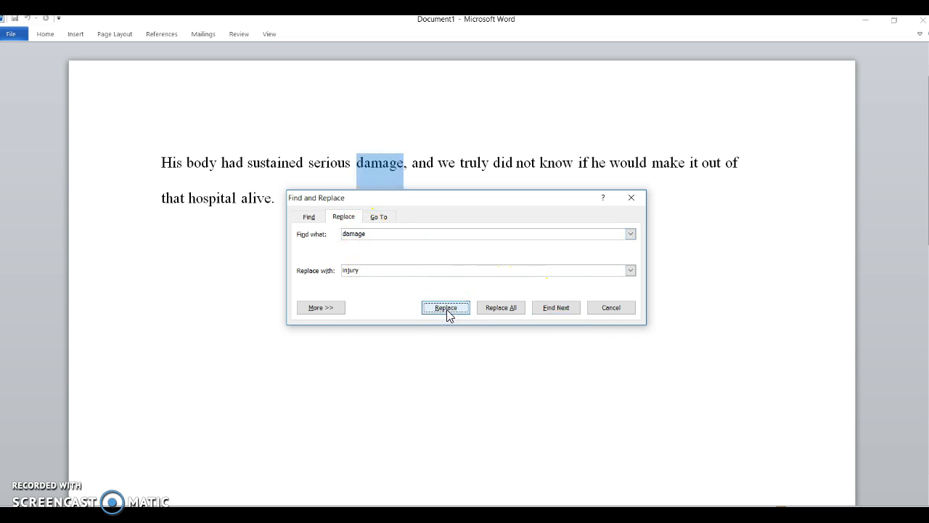
left_click(445, 308)
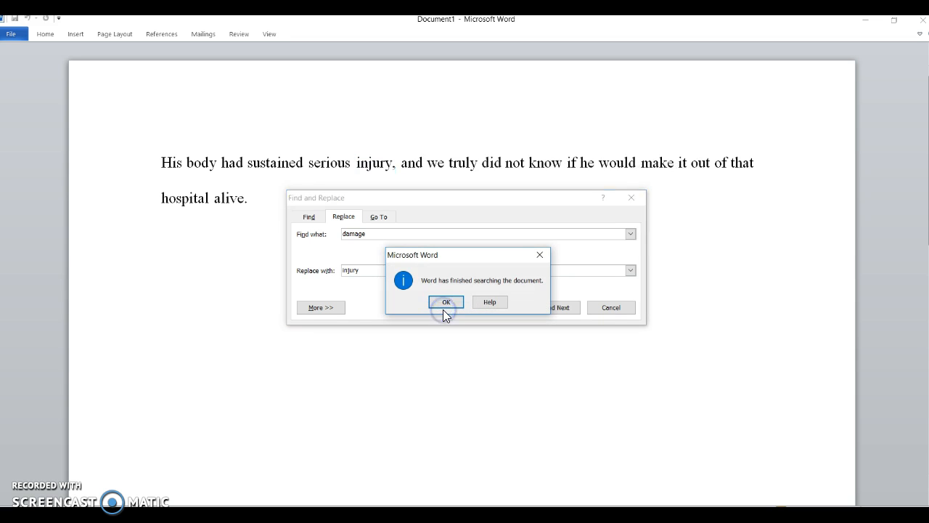
left_click(449, 301)
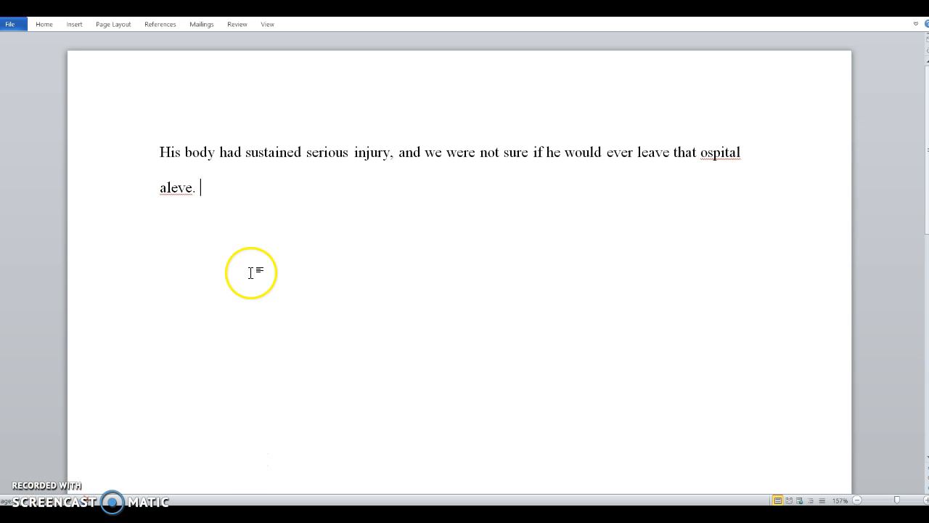
Fix the misspelled 'aleve' by picking the spelling suggestion 'alive'
double_click(180, 190)
right_click(181, 186)
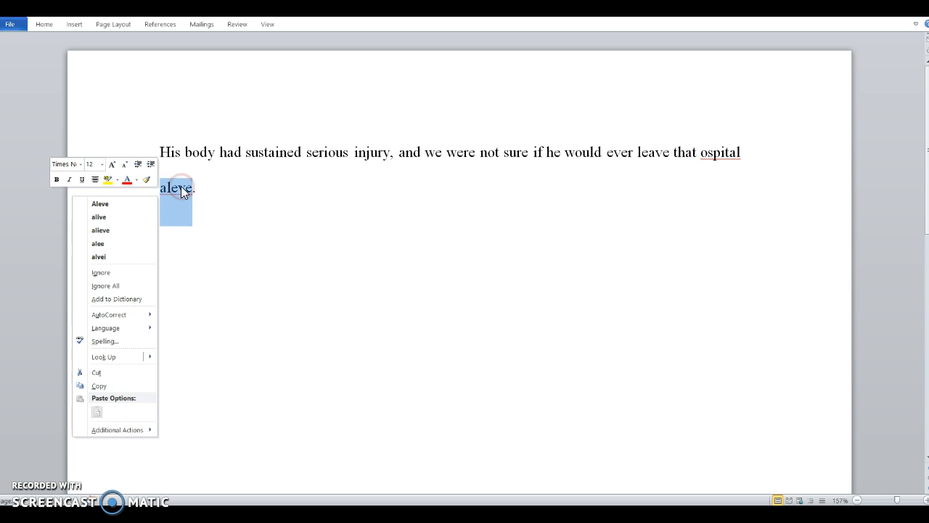
left_click(123, 218)
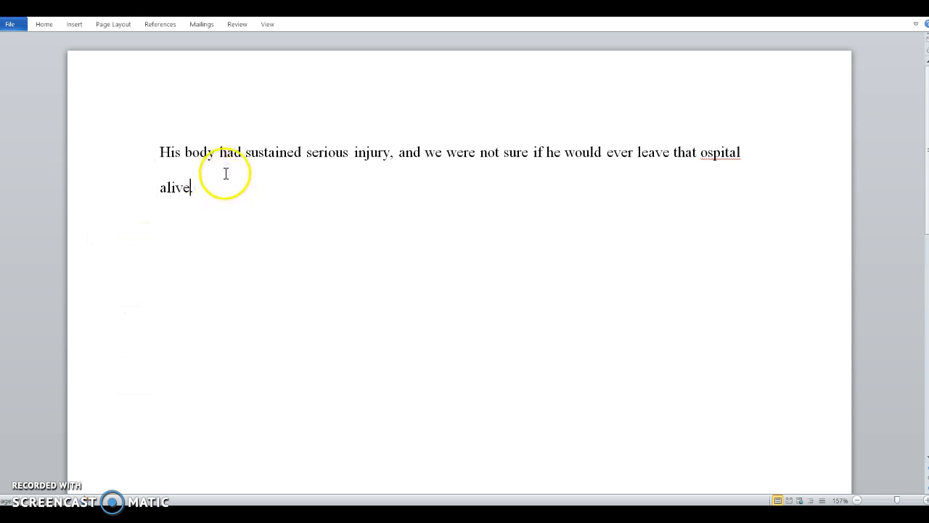